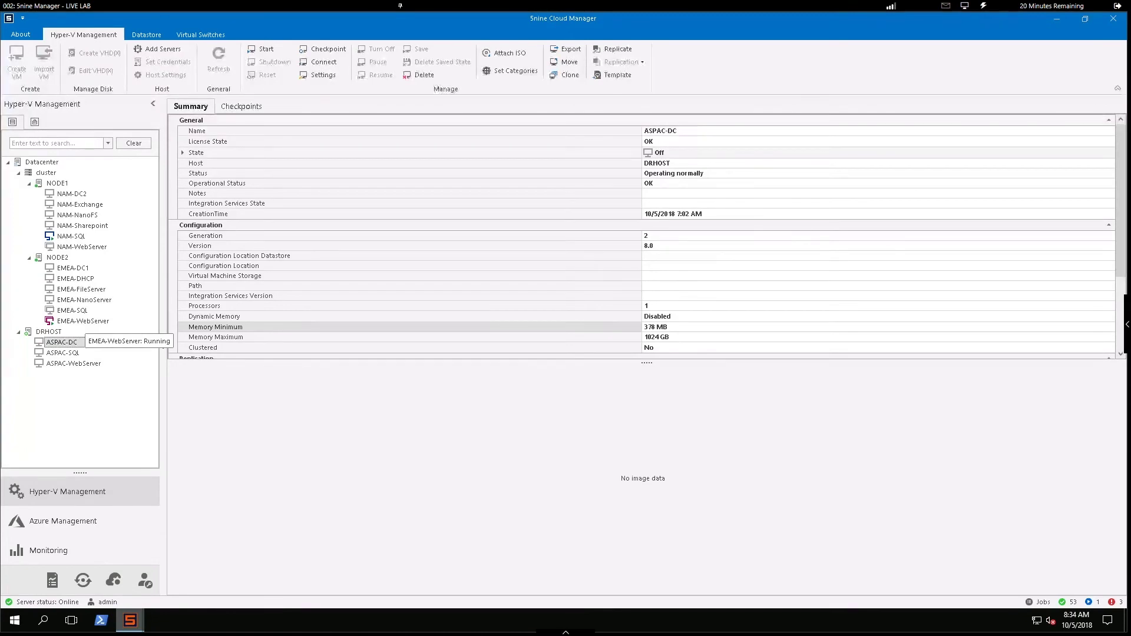
# Select EMEA-WebServer in the tree to show its NODE2 summary and console preview.
pyautogui.click(82, 321)
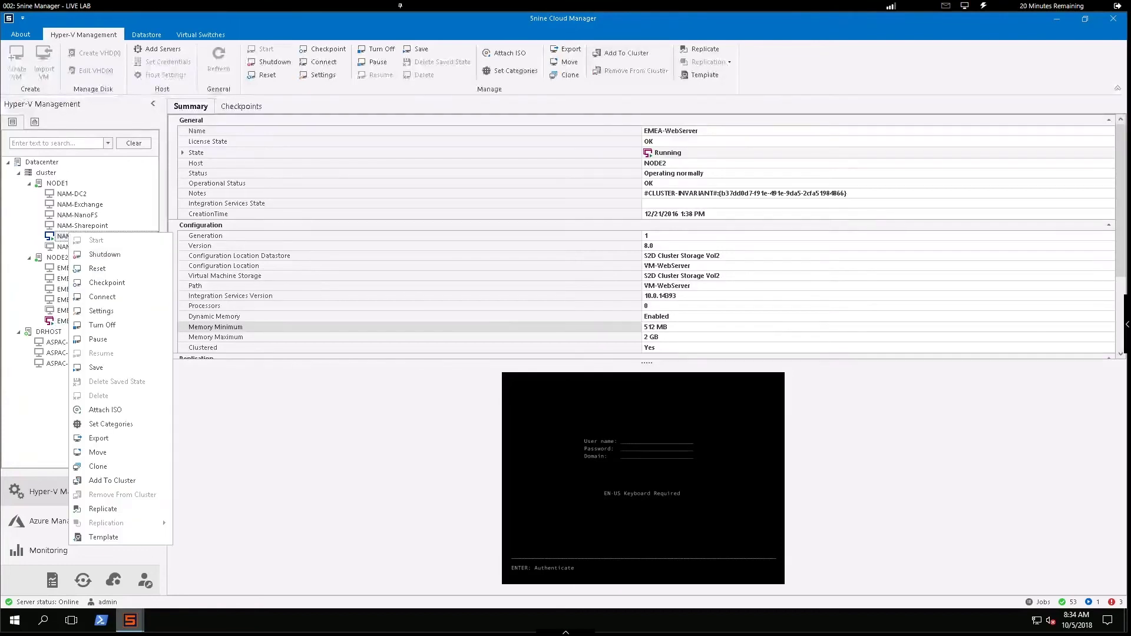
# Add the running NAM-SQL virtual machine to the cluster from its context menu.
pyautogui.rightClick(68, 236)
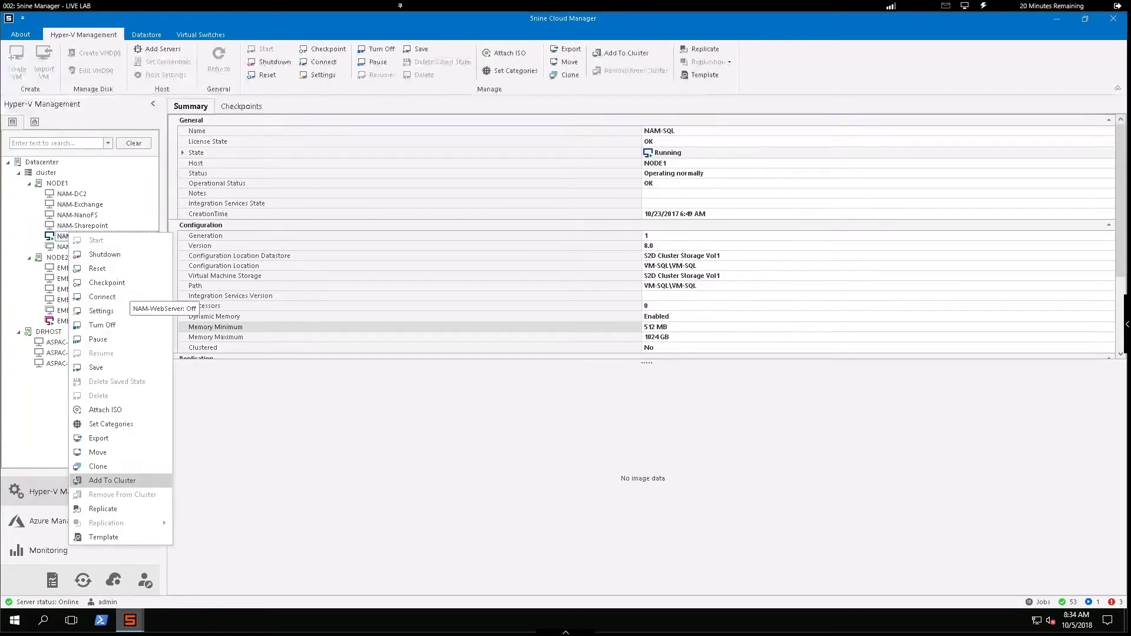
pyautogui.click(112, 480)
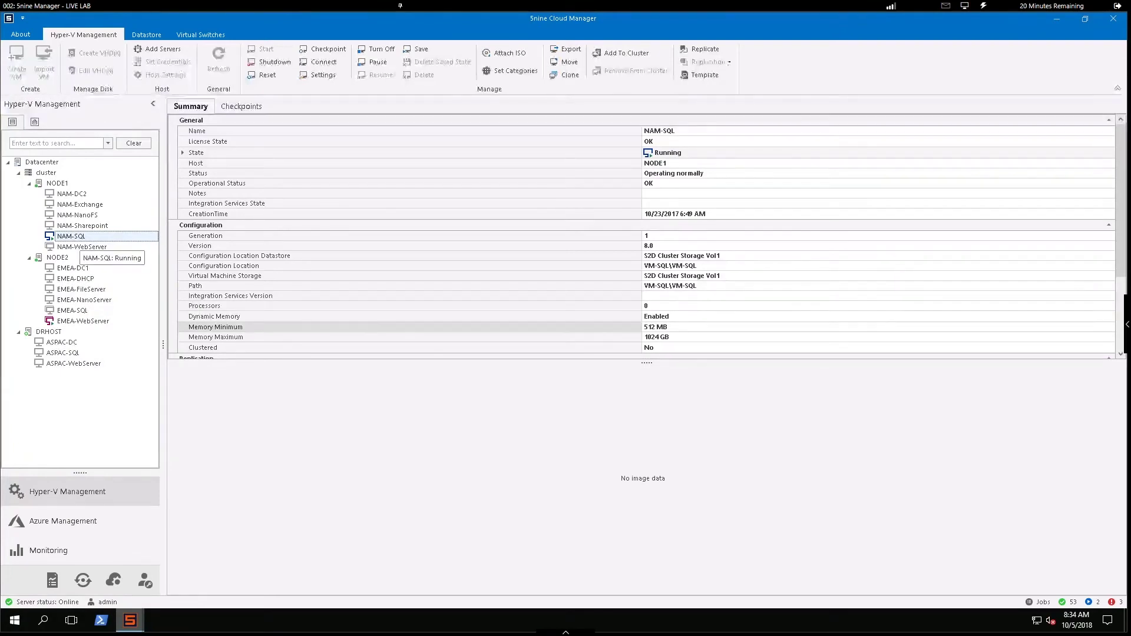
# List the three virtual machines on DRHOST.
pyautogui.rightClick(83, 321)
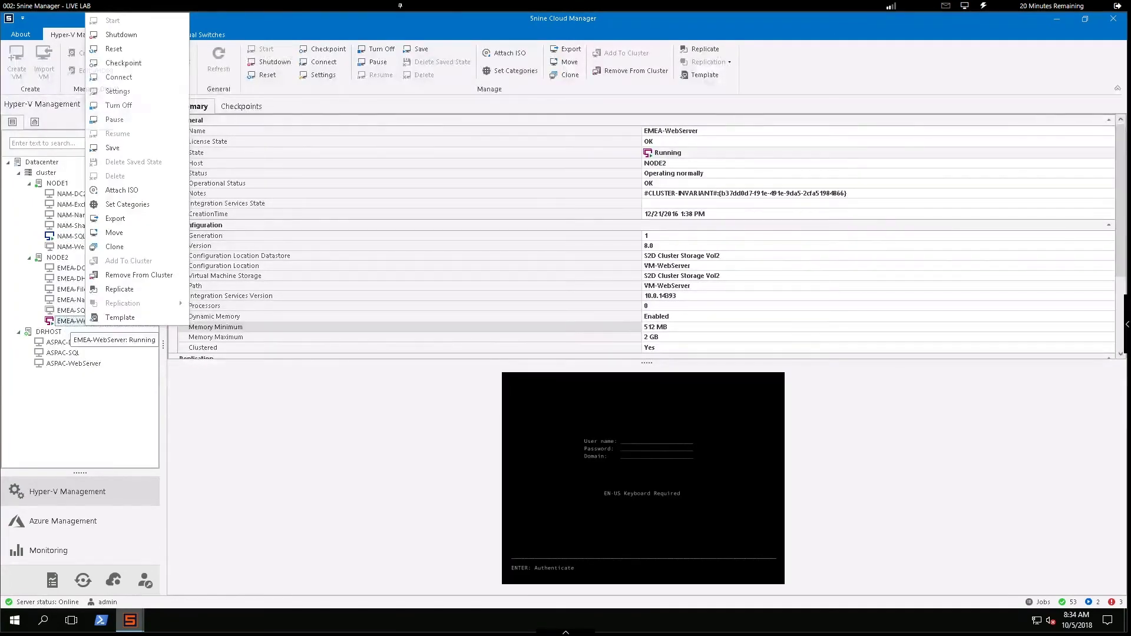
pyautogui.click(49, 331)
pyautogui.click(48, 331)
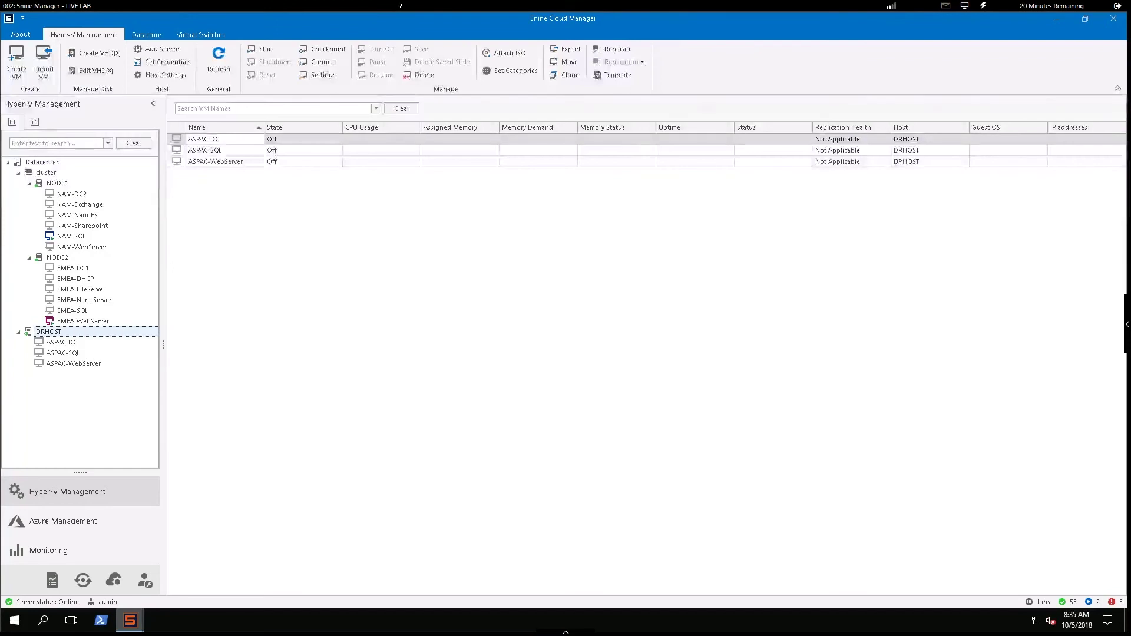
# Start the Replicate wizard for EMEA-WebServer.
pyautogui.click(82, 321)
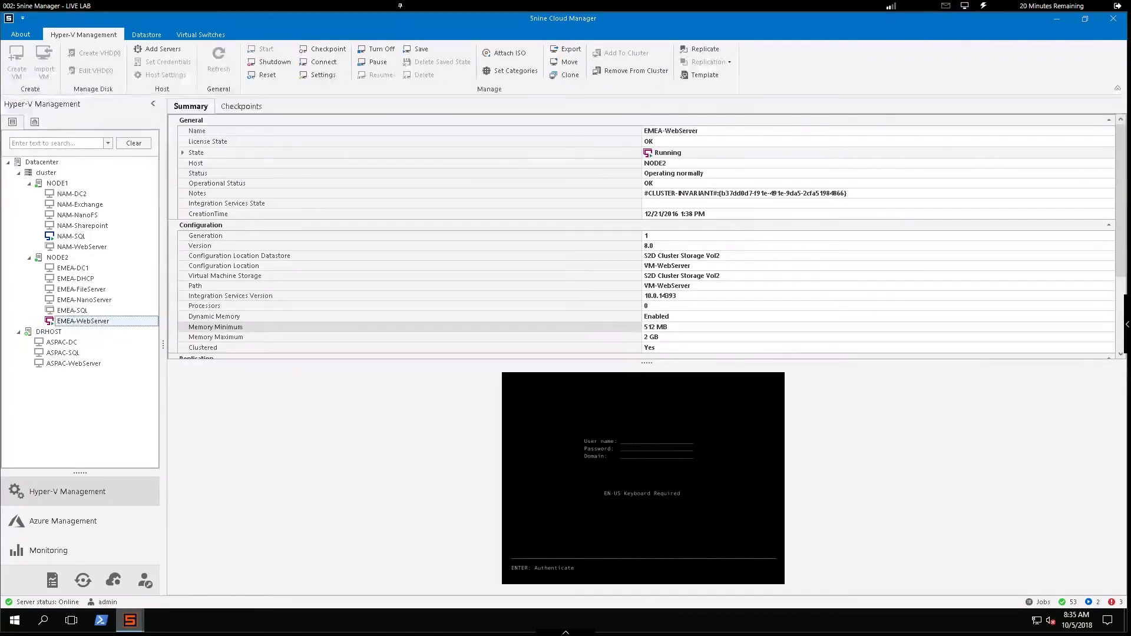
pyautogui.rightClick(101, 323)
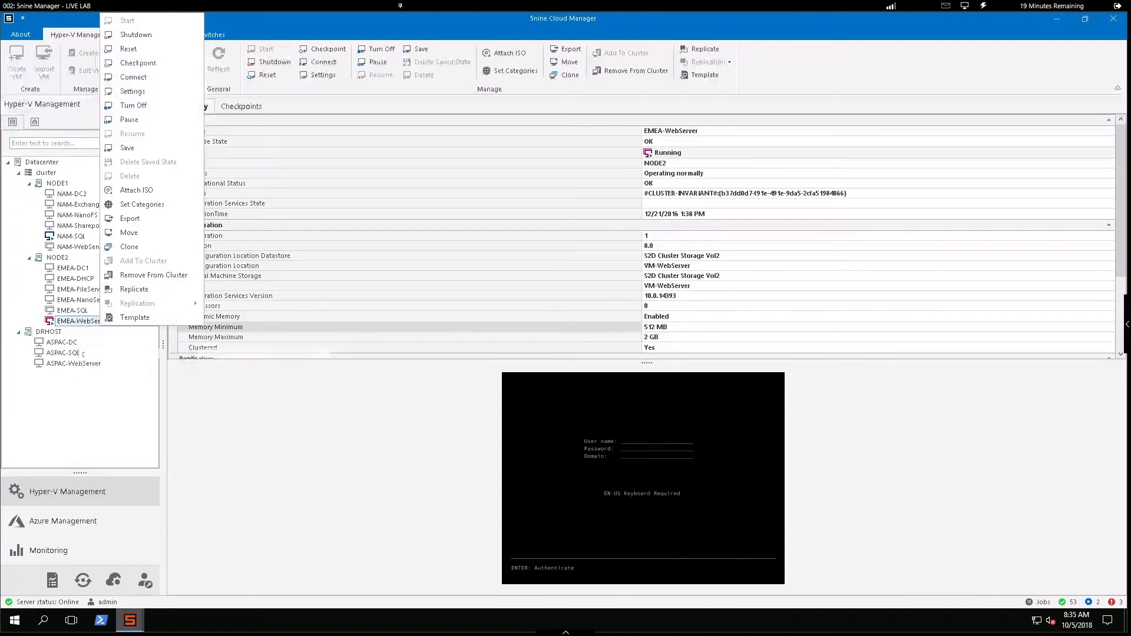
pyautogui.click(134, 288)
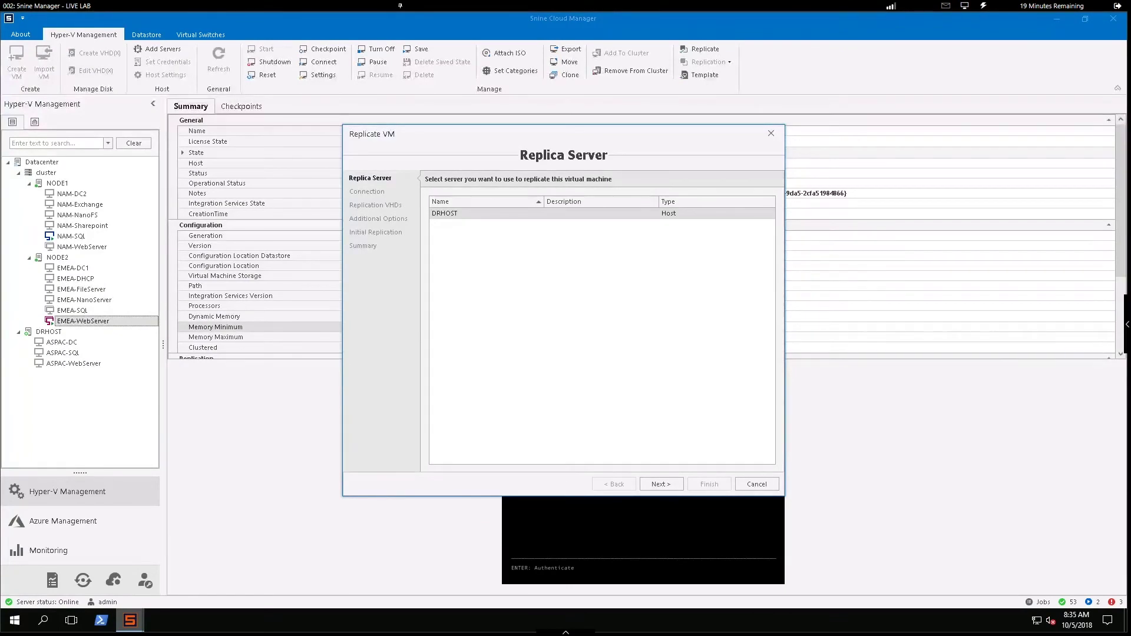
# Choose DRHOST as replica server and accept Kerberos on port 80 with compressed transfer.
pyautogui.click(661, 484)
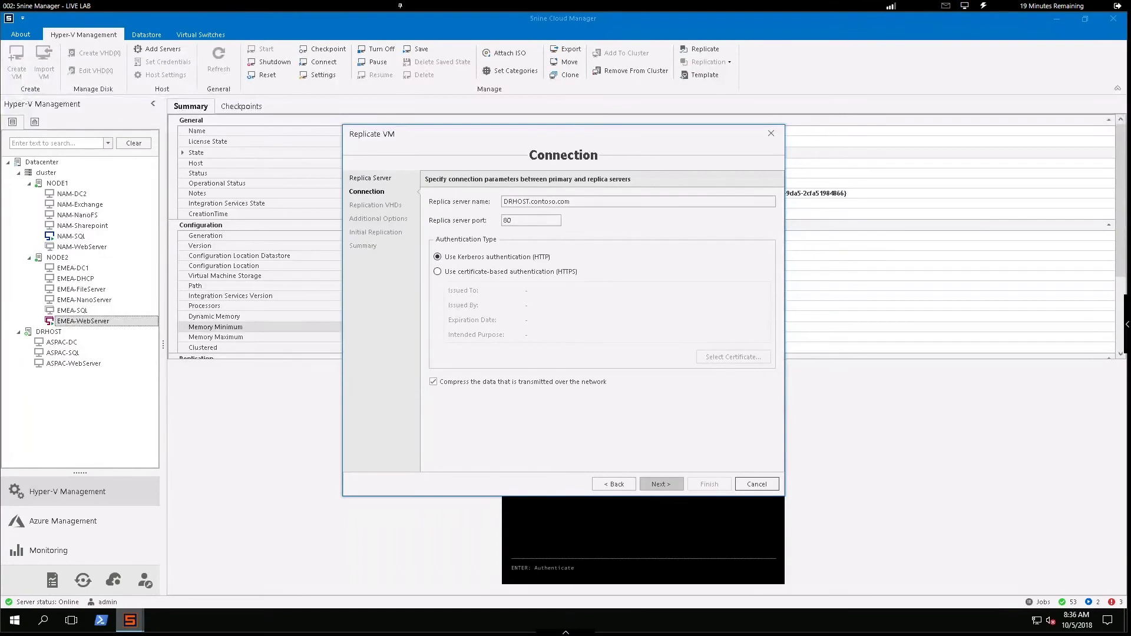
pyautogui.press('Return')
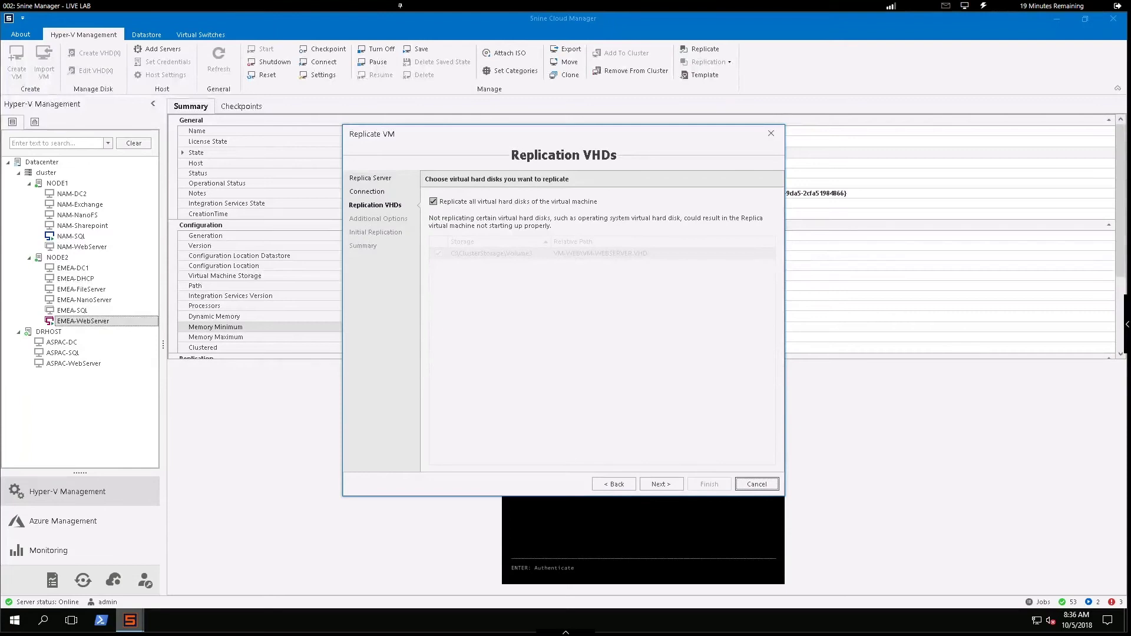
# Keep all virtual hard disks selected for replication and view the replication frequency choices.
pyautogui.click(433, 201)
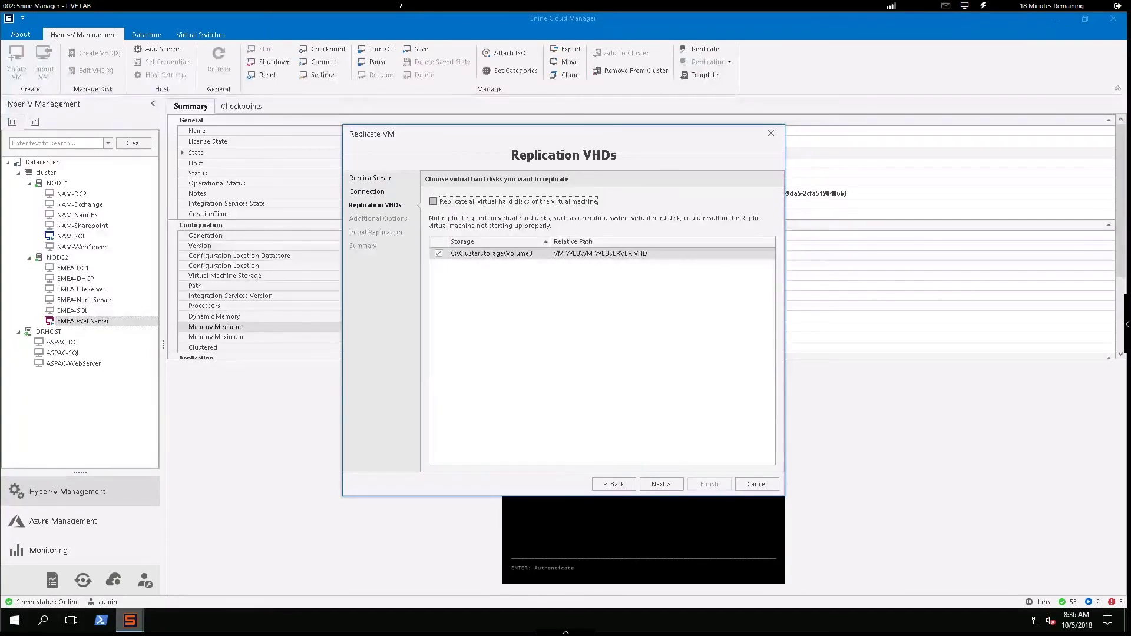
pyautogui.click(433, 201)
pyautogui.click(660, 484)
pyautogui.click(769, 202)
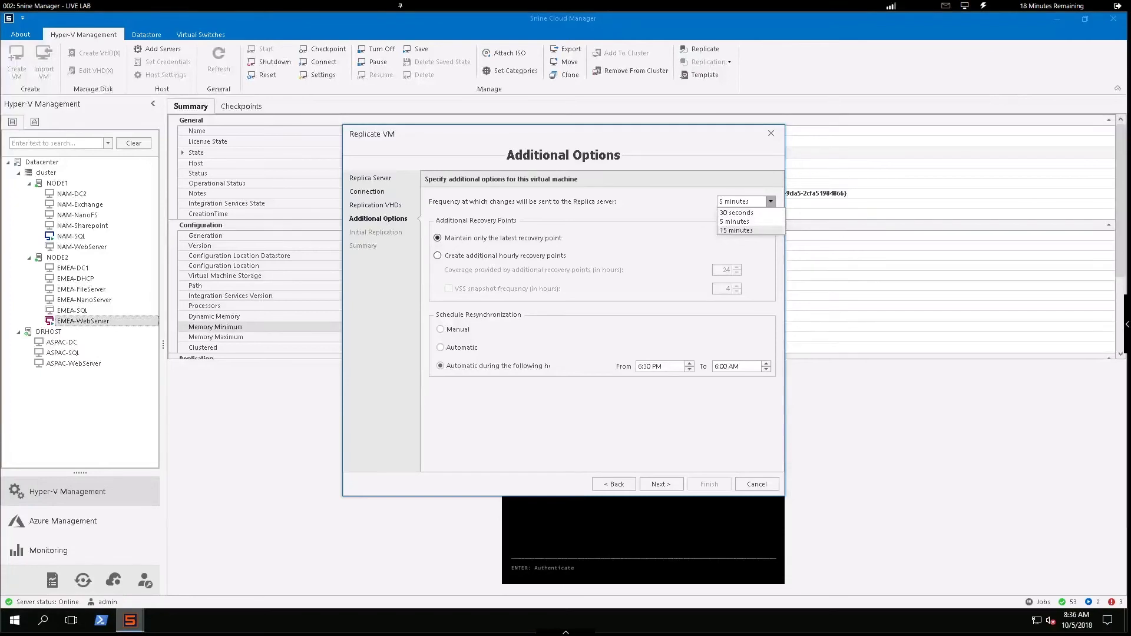
pyautogui.press('Escape')
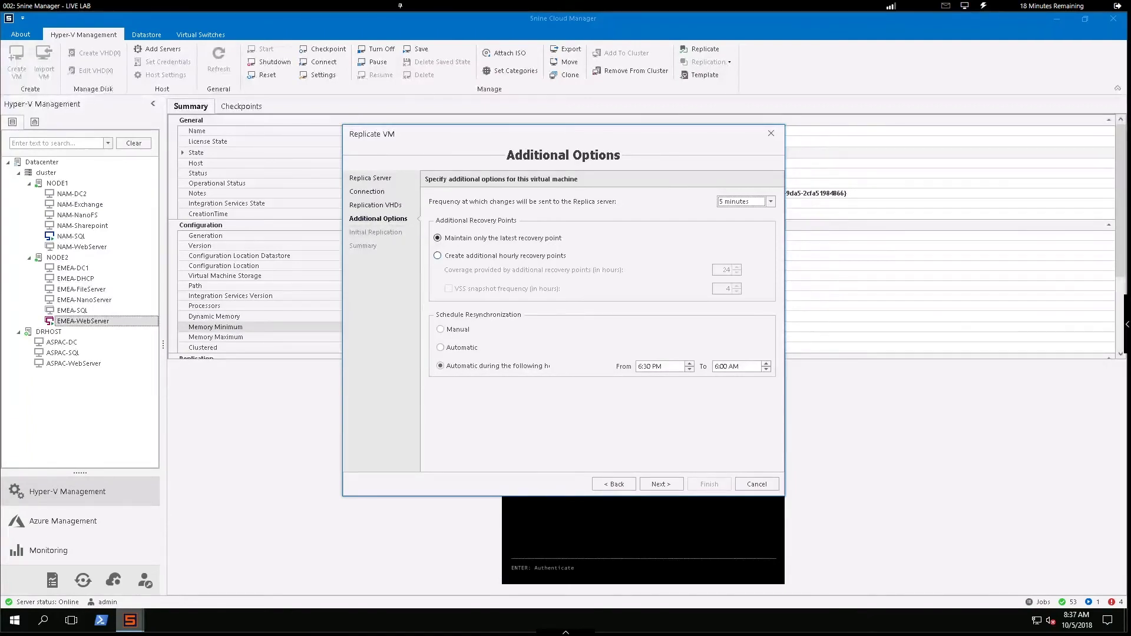
pyautogui.click(661, 484)
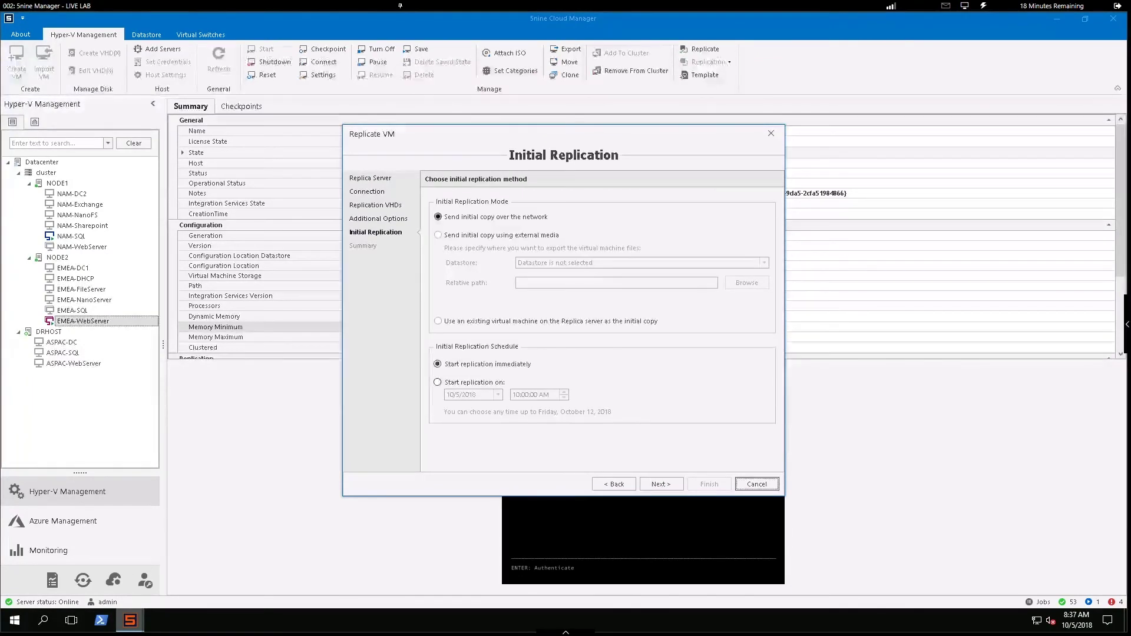
# Send the initial copy over the network starting immediately, and reach the Summary page.
pyautogui.click(437, 235)
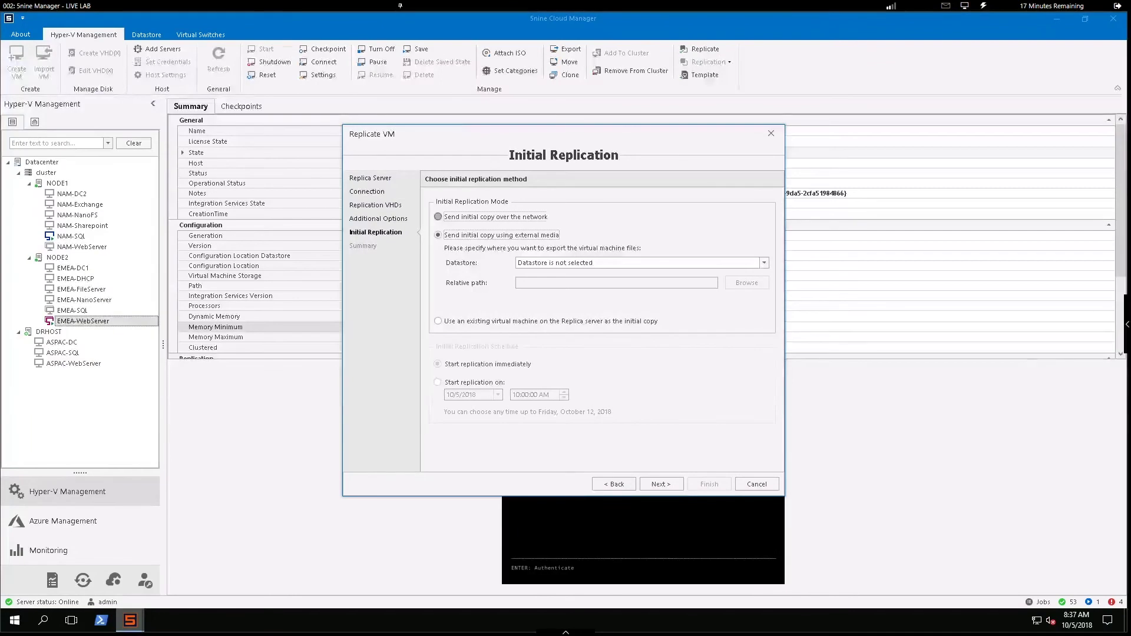
pyautogui.click(438, 217)
pyautogui.click(661, 484)
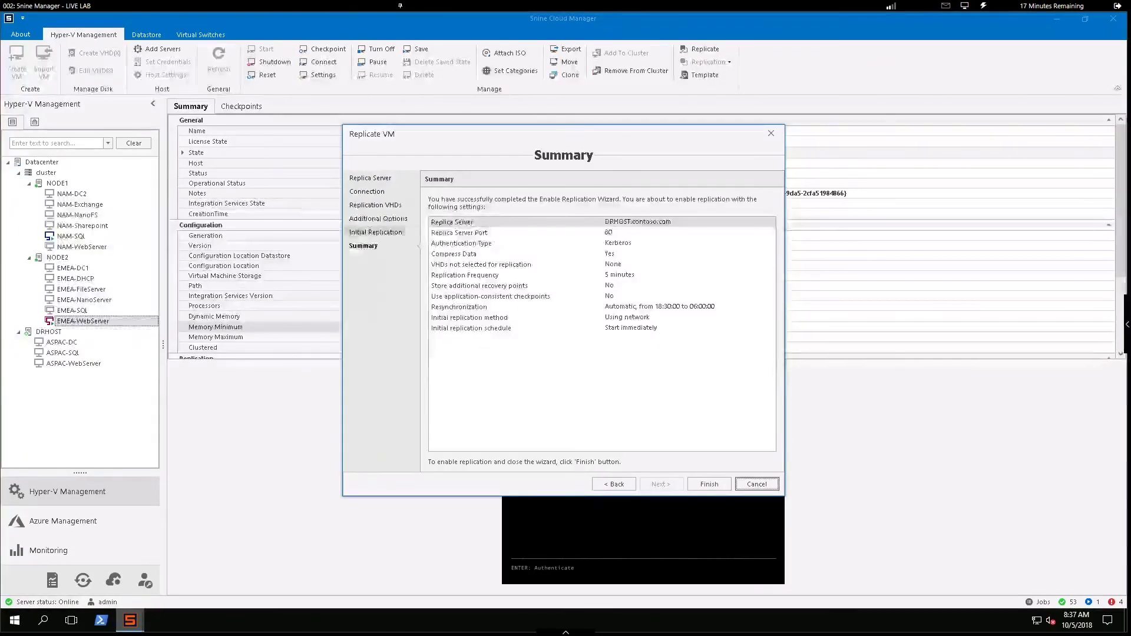
# Finish the wizard to enable EMEA-WebServer replication to DRHOST.
pyautogui.click(709, 484)
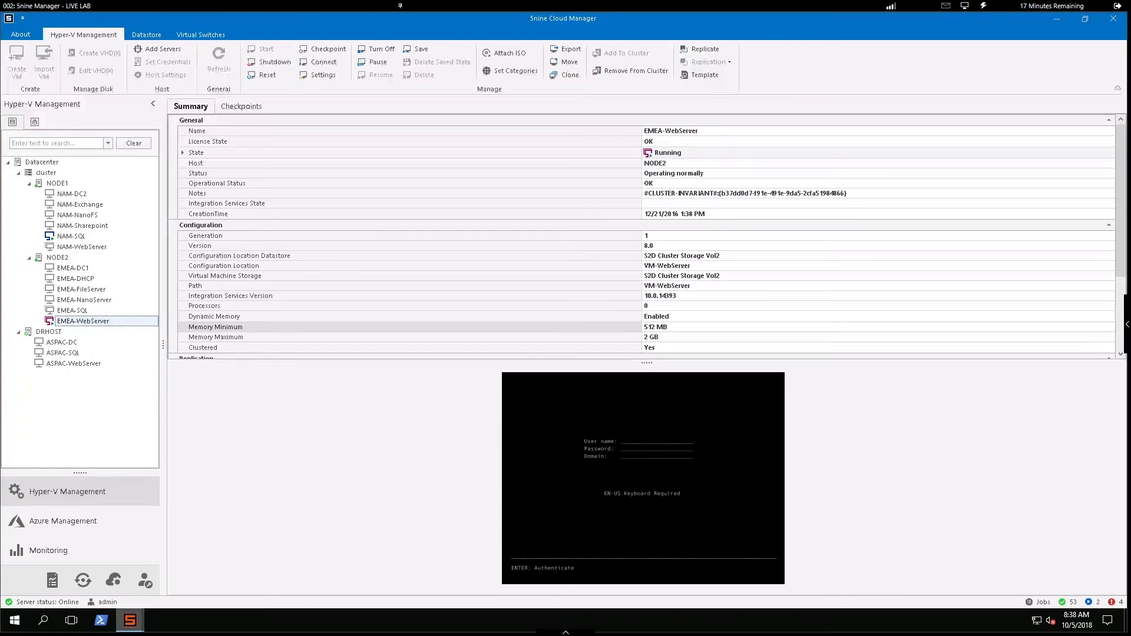
# Check the Replicate Virtual Machine job's status in the Jobs list, then close it.
pyautogui.click(1040, 602)
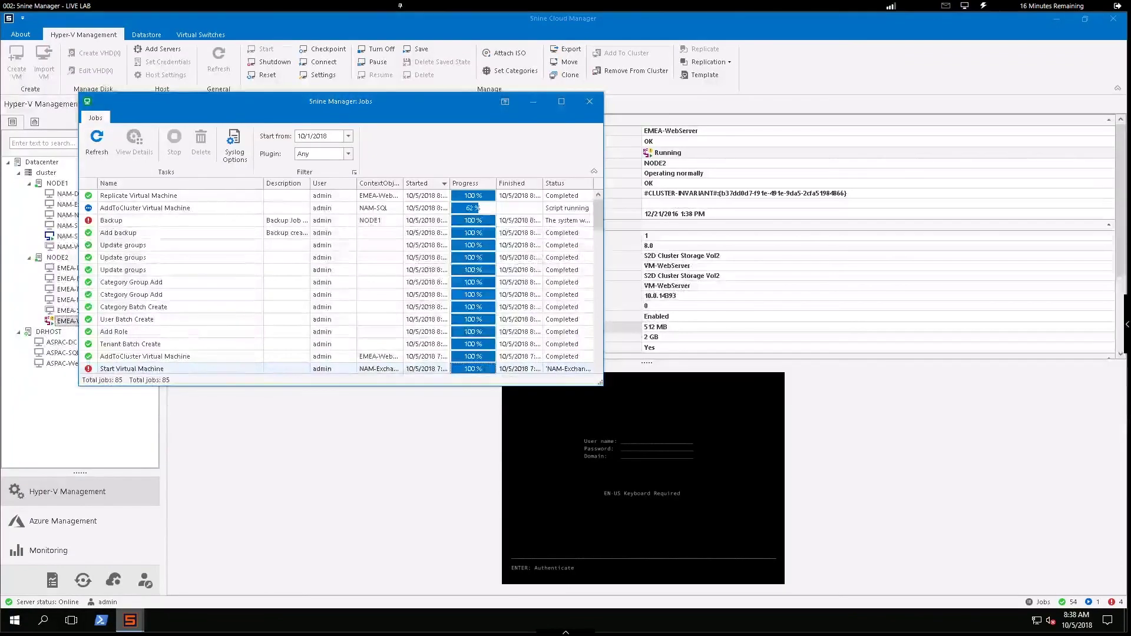
pyautogui.click(139, 196)
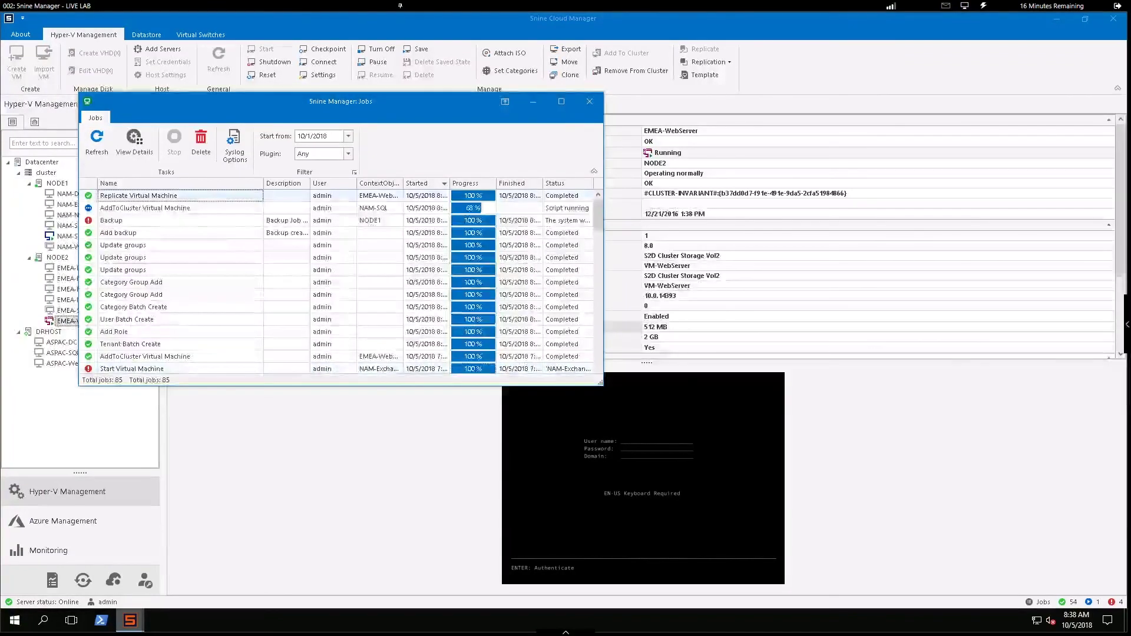
pyautogui.click(589, 102)
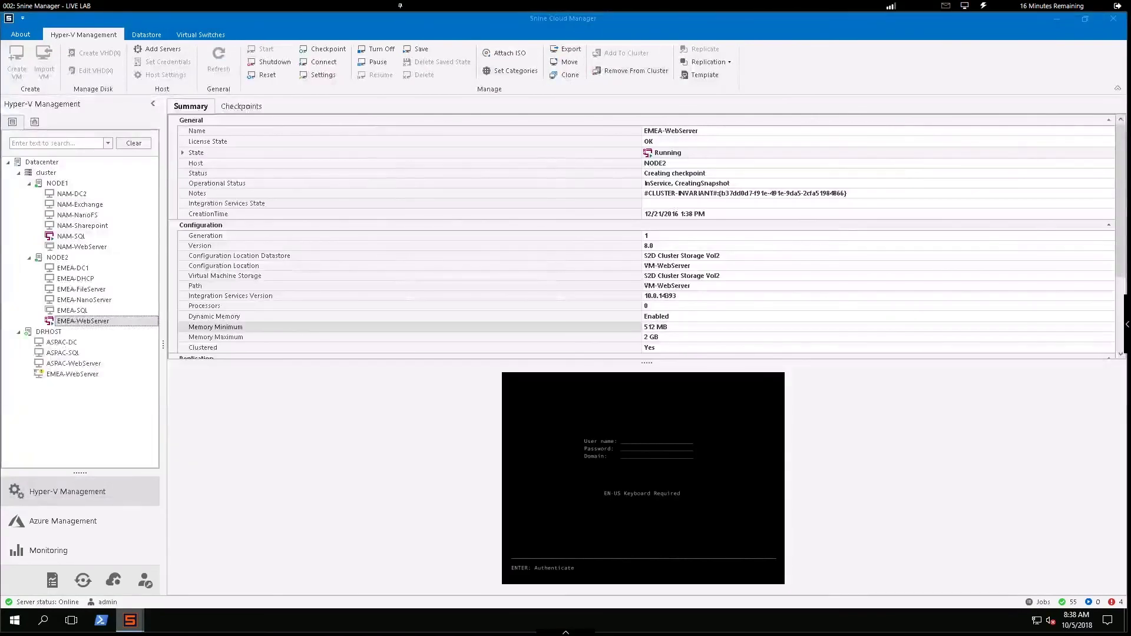
# Look at the local virtual machine storage datastore, then go back to Hyper-V Management.
pyautogui.click(146, 34)
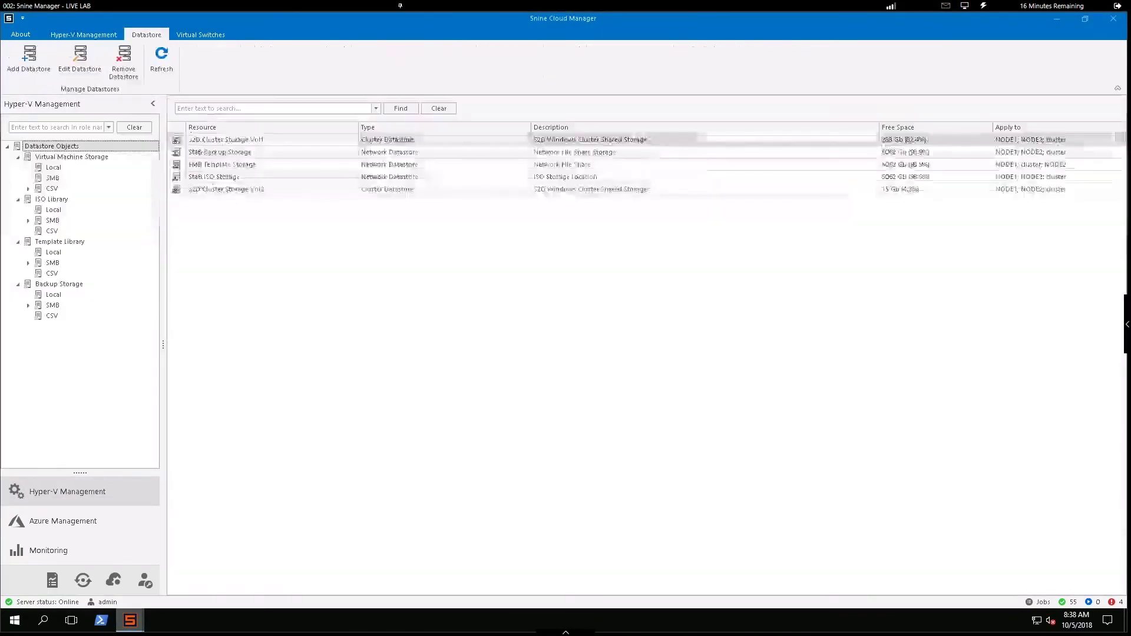
pyautogui.click(71, 157)
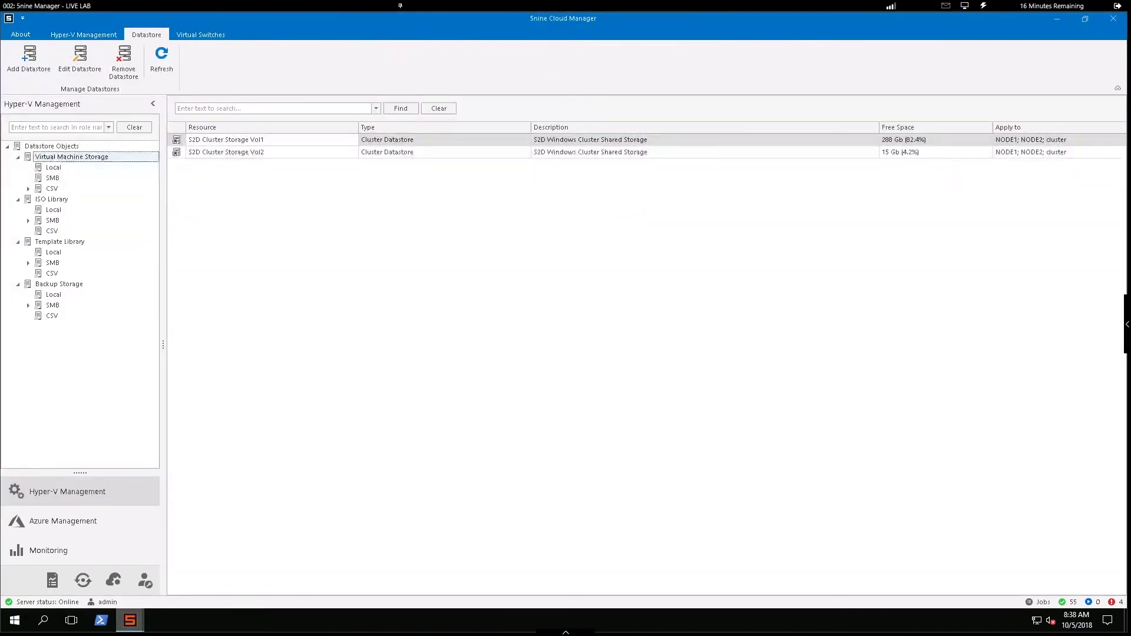
pyautogui.click(53, 167)
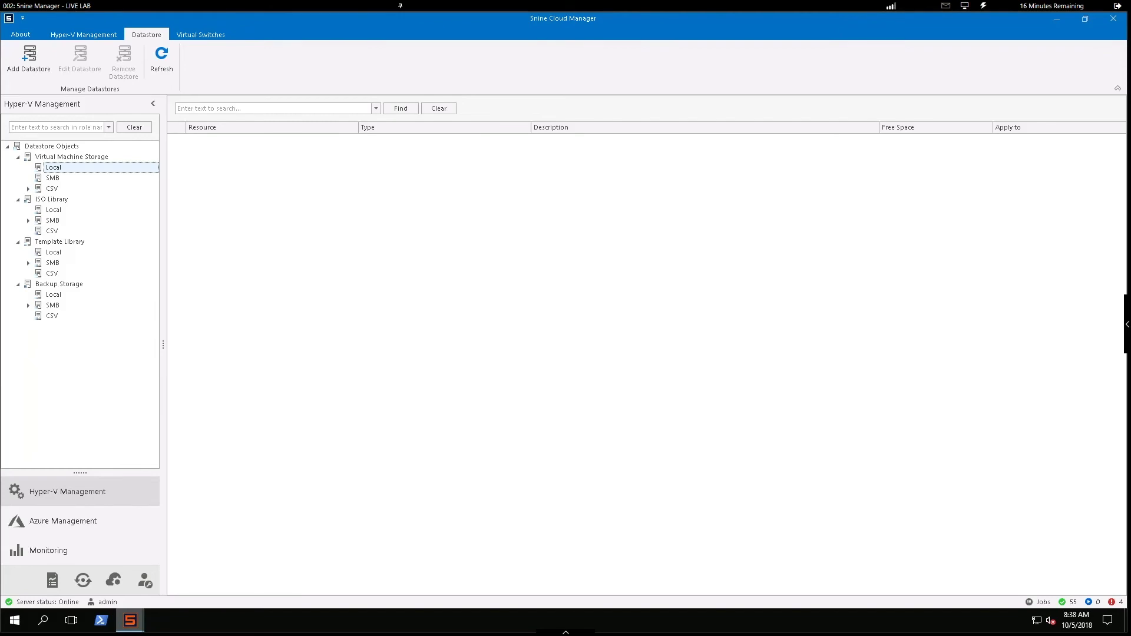
pyautogui.click(83, 34)
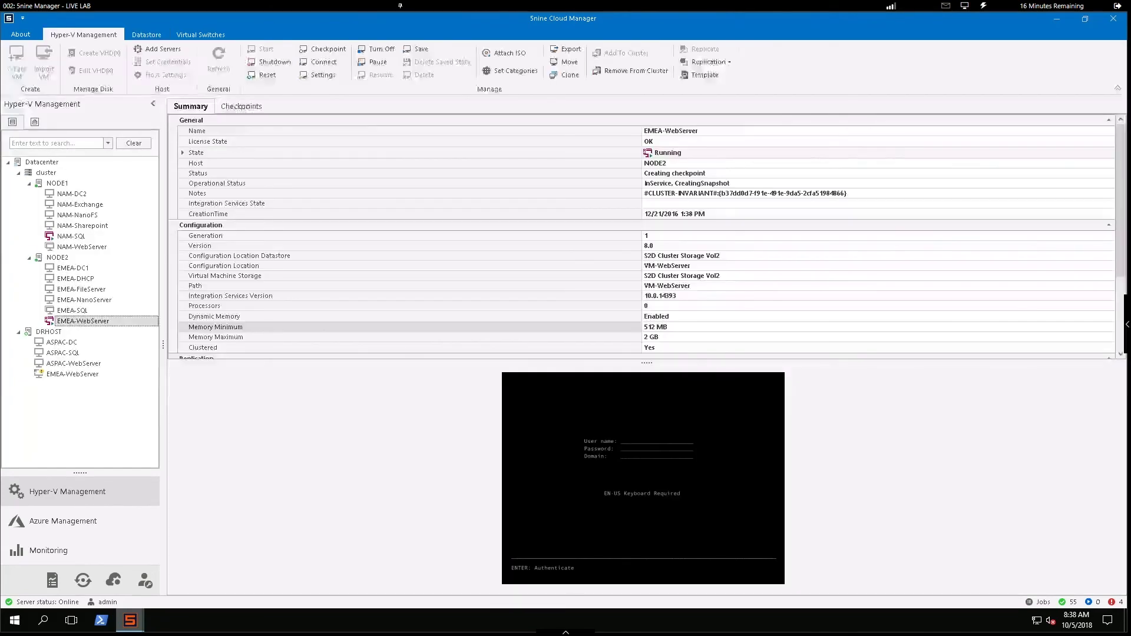
# Select DRHOST in the tree to list its virtual machines.
pyautogui.click(48, 331)
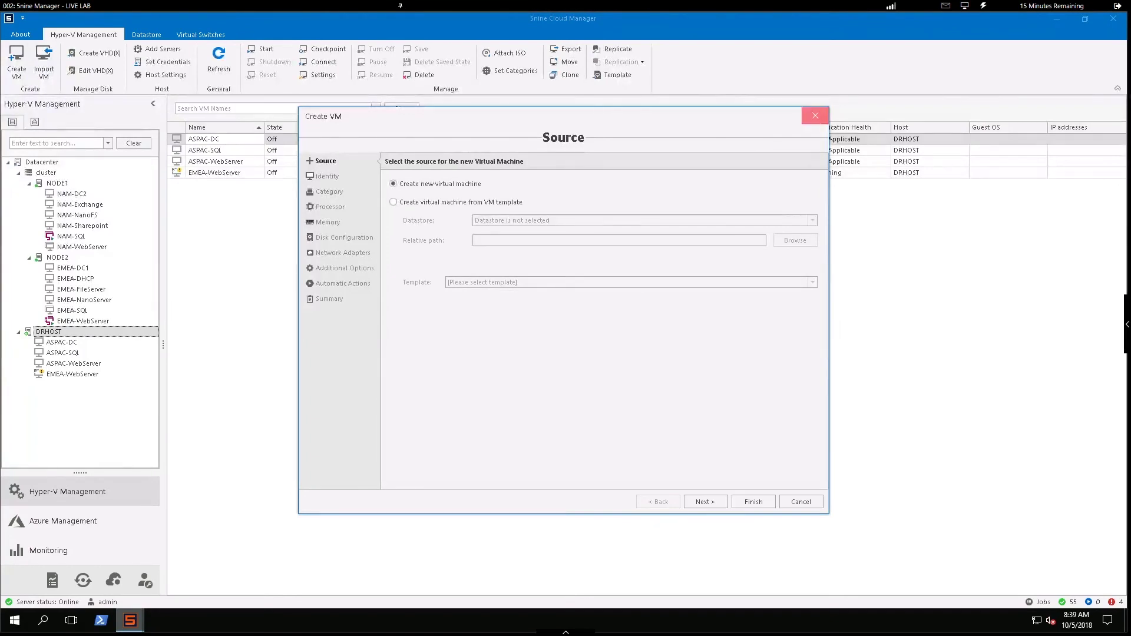
# Cancel the Create VM wizard so no new virtual machine is created on DRHOST.
pyautogui.click(814, 115)
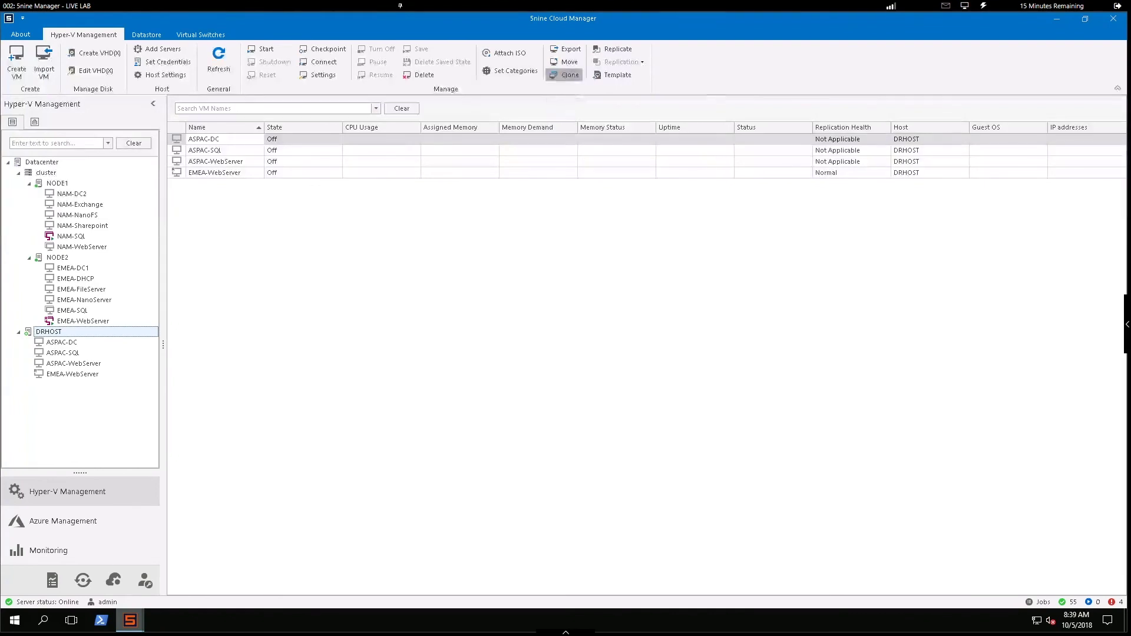
pyautogui.click(564, 74)
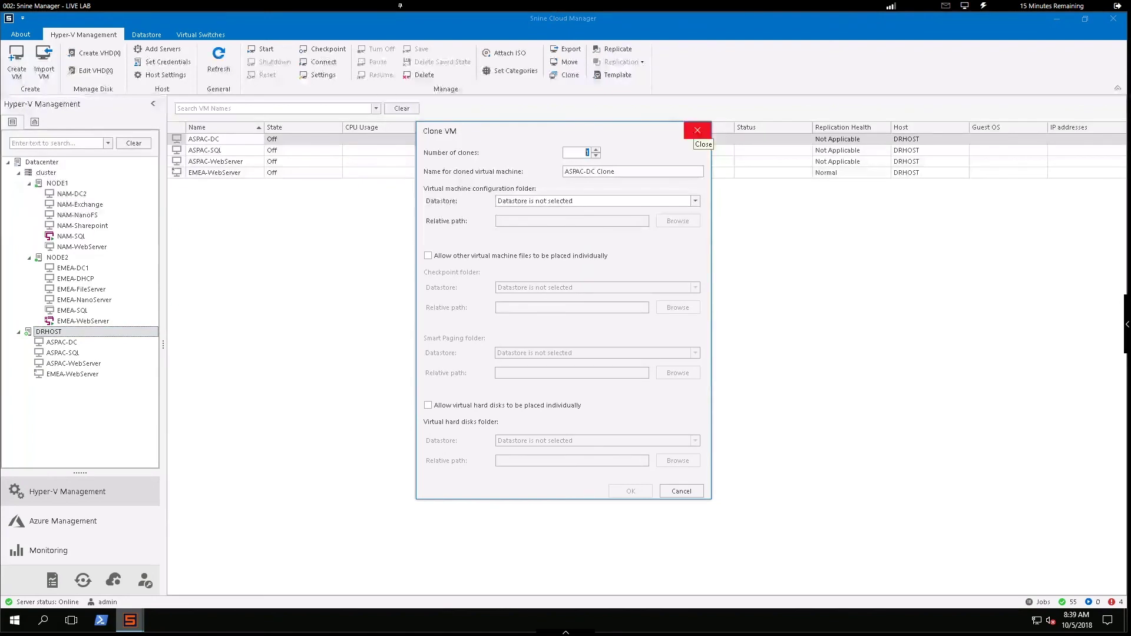
pyautogui.click(697, 130)
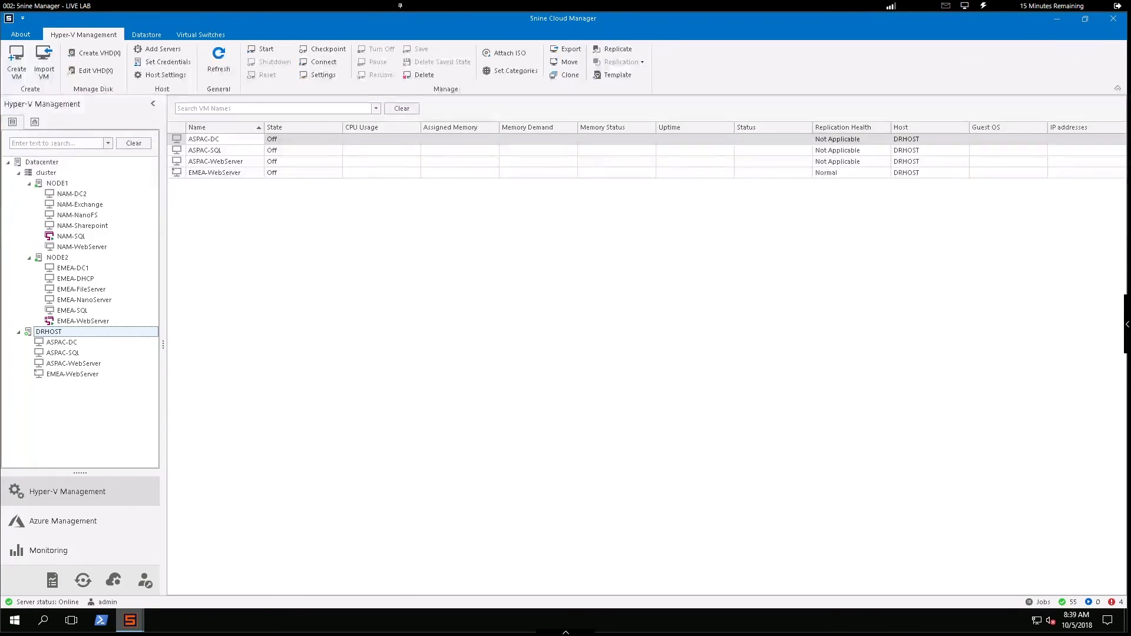
# Select EMEA-WebServer under DRHOST to view the replica's summary, showing it Off.
pyautogui.moveTo(97, 332)
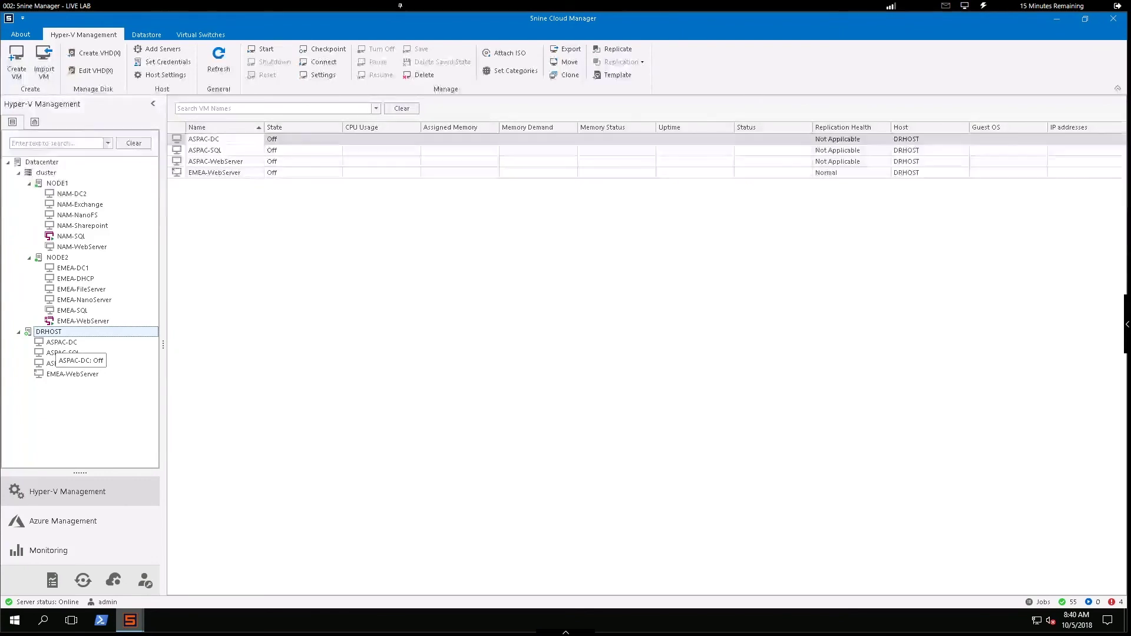
pyautogui.moveTo(52, 334)
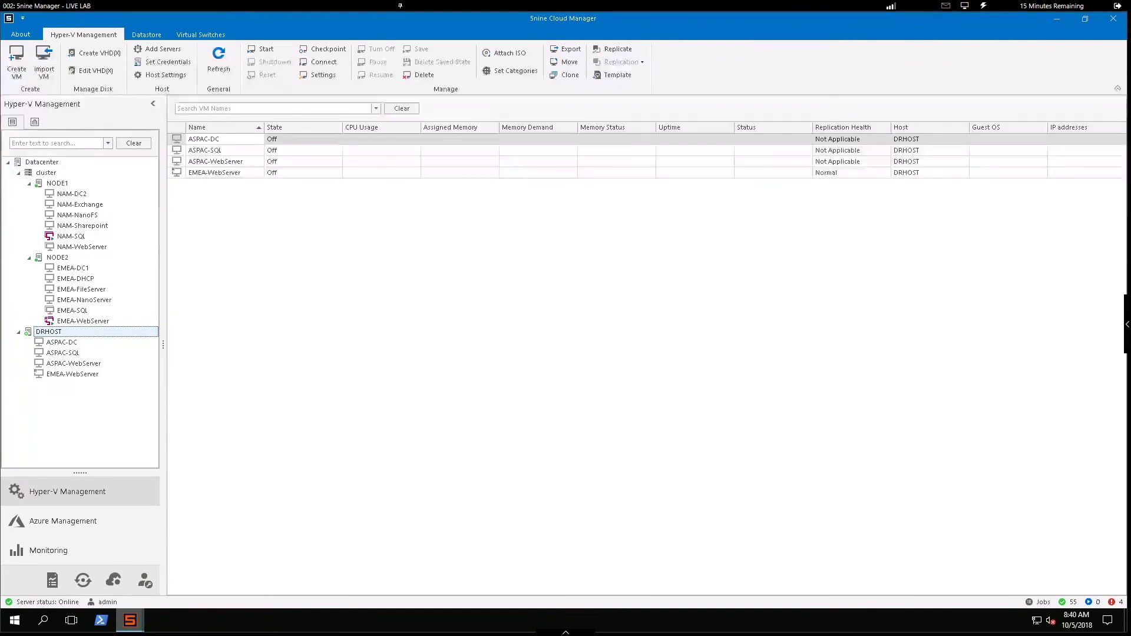
pyautogui.click(73, 374)
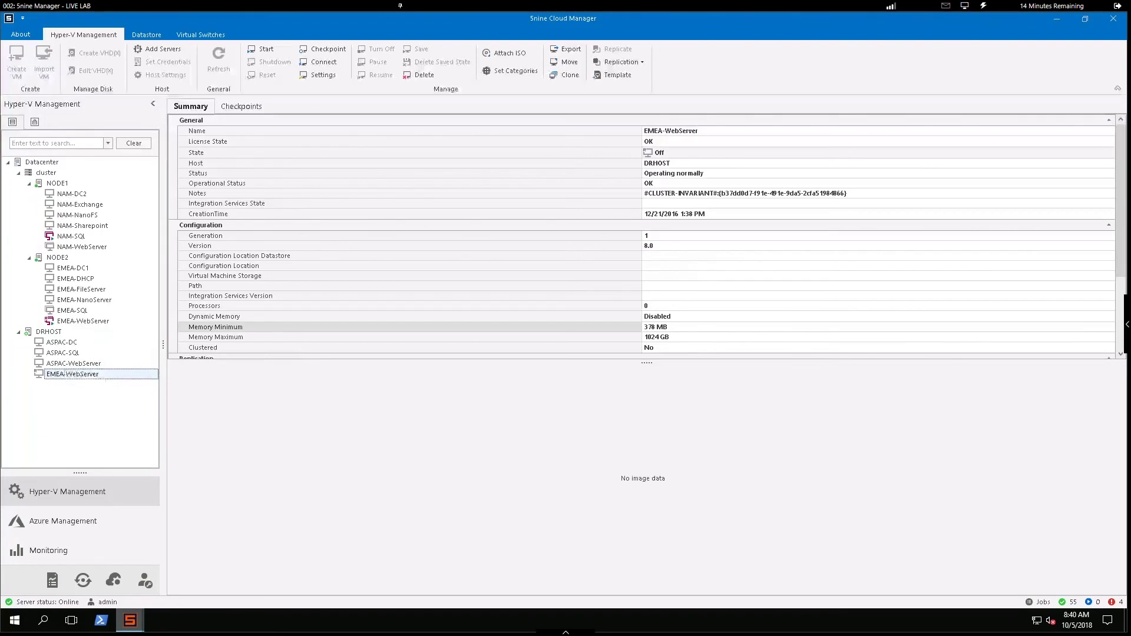
# Turn off EMEA-WebServer on NODE2 and bring up its Replication submenu with Planned Failover.
pyautogui.click(69, 321)
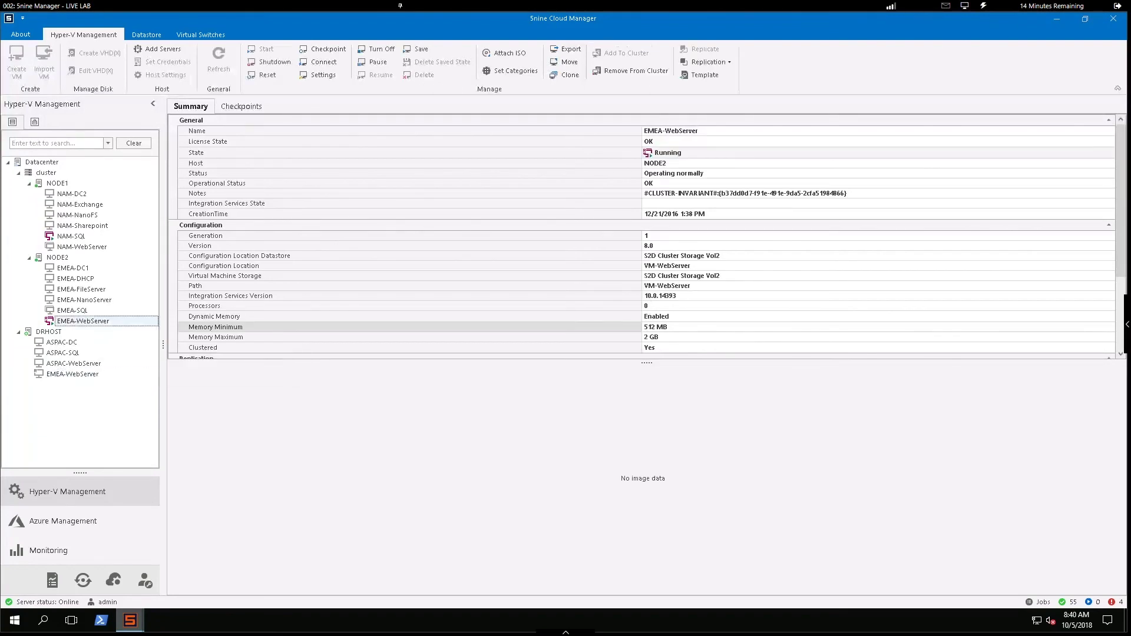
pyautogui.rightClick(73, 322)
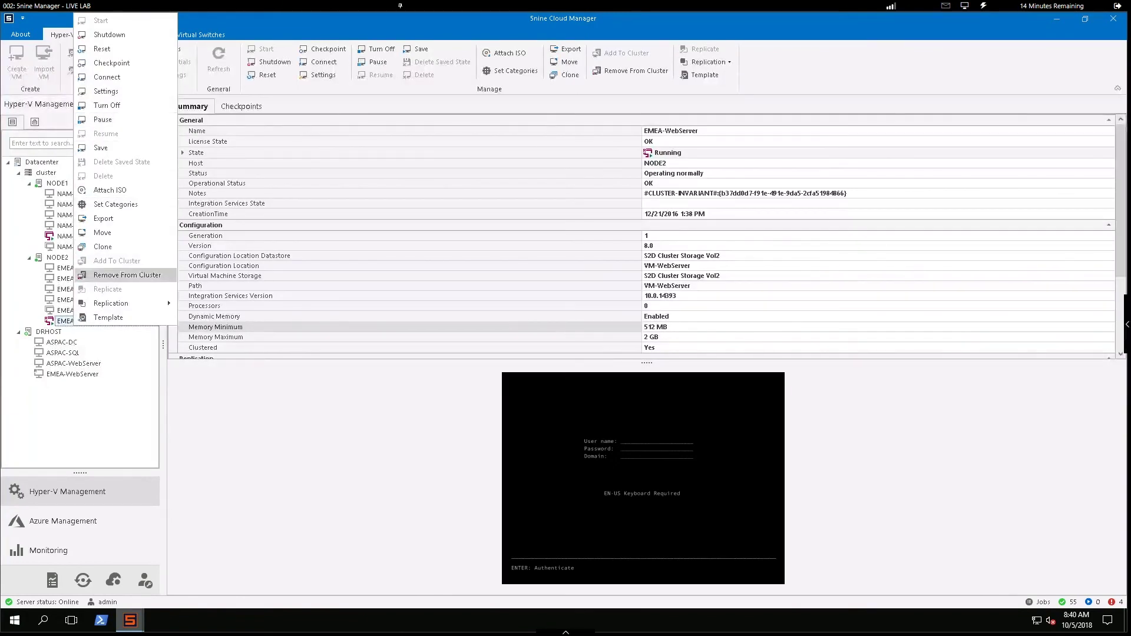
pyautogui.press('Escape')
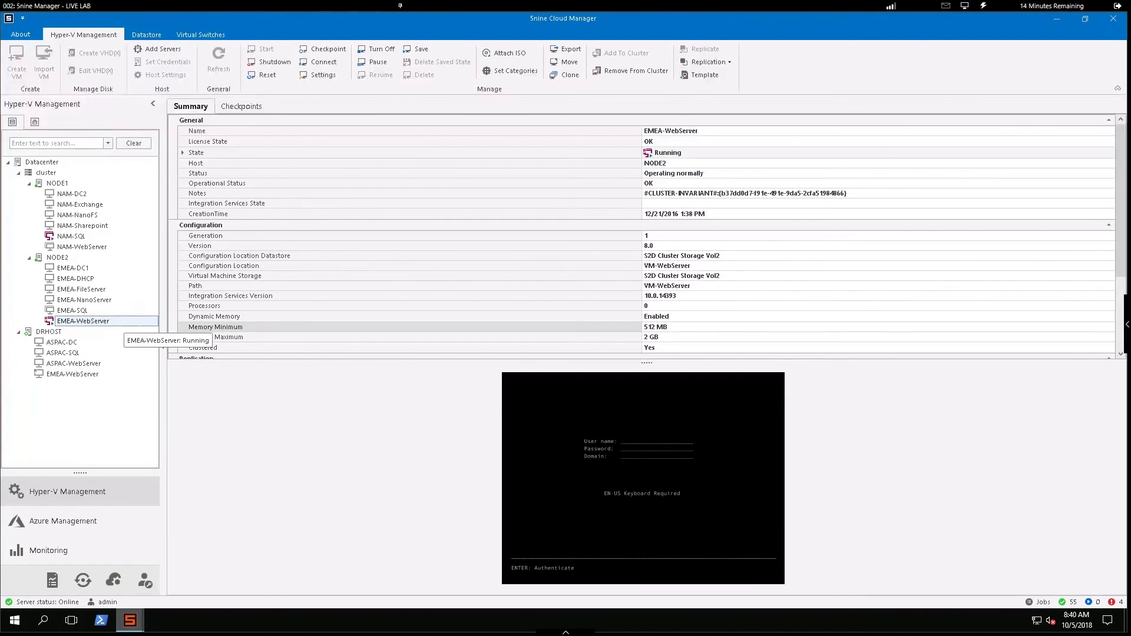
pyautogui.rightClick(86, 323)
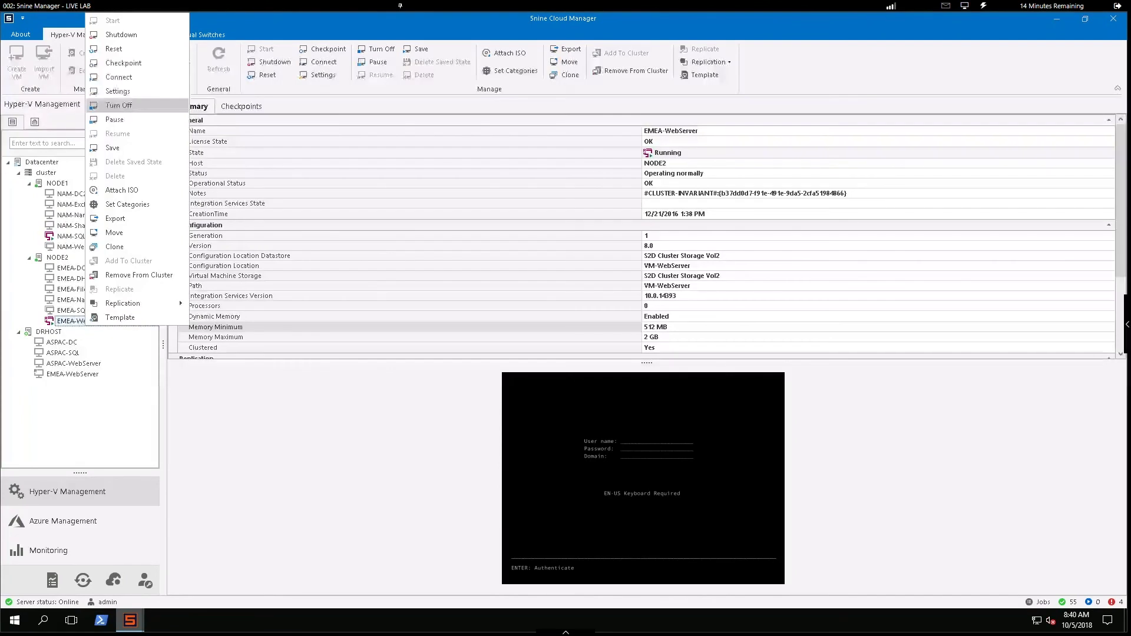
pyautogui.click(118, 105)
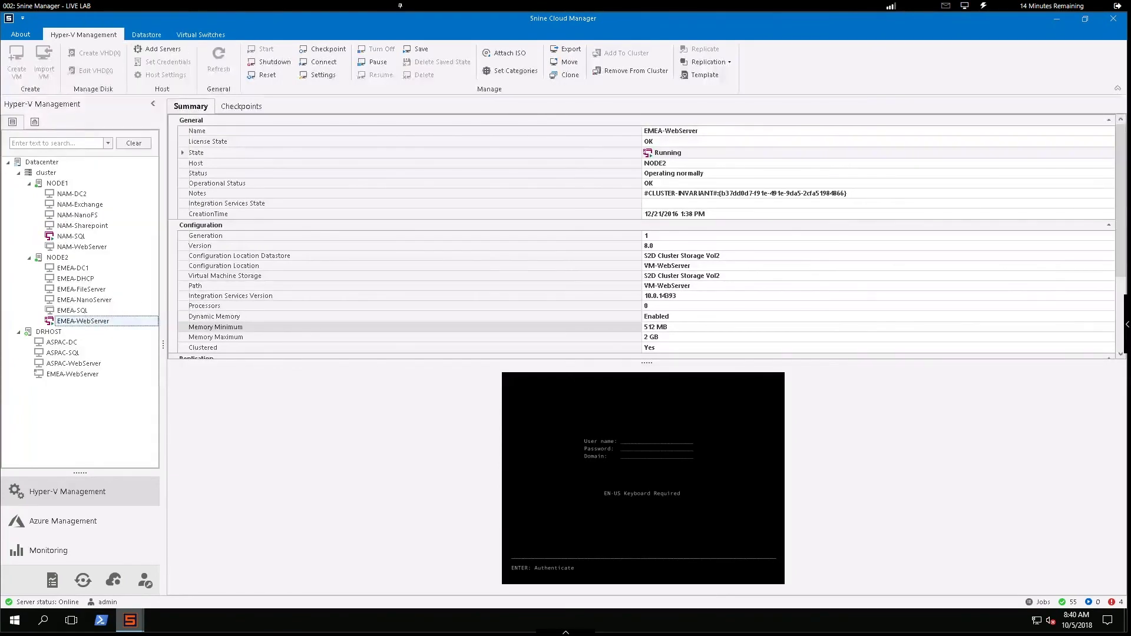
pyautogui.rightClick(85, 323)
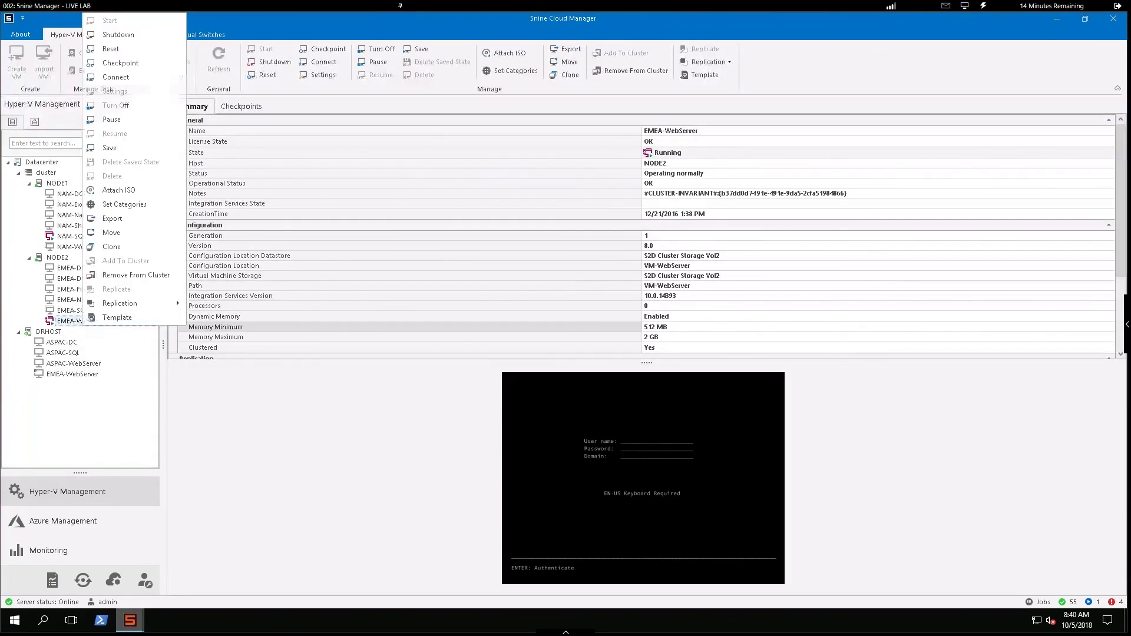
pyautogui.moveTo(136, 303)
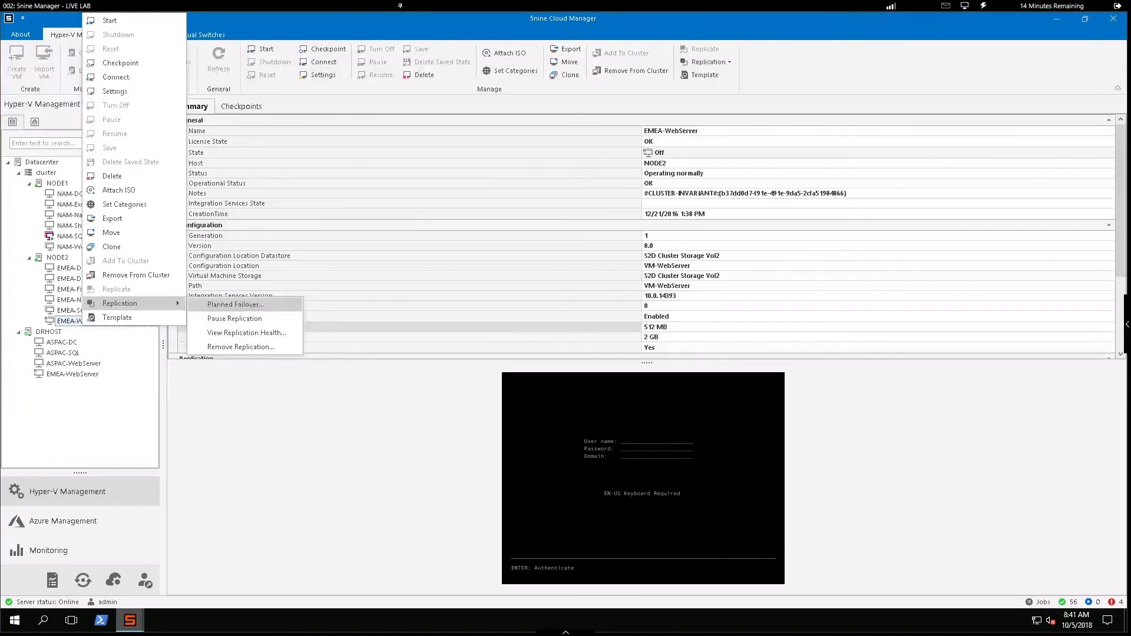
# Open Planned Failover for EMEA-WebServer, with reverse replication and replica start ticked.
pyautogui.press('Return')
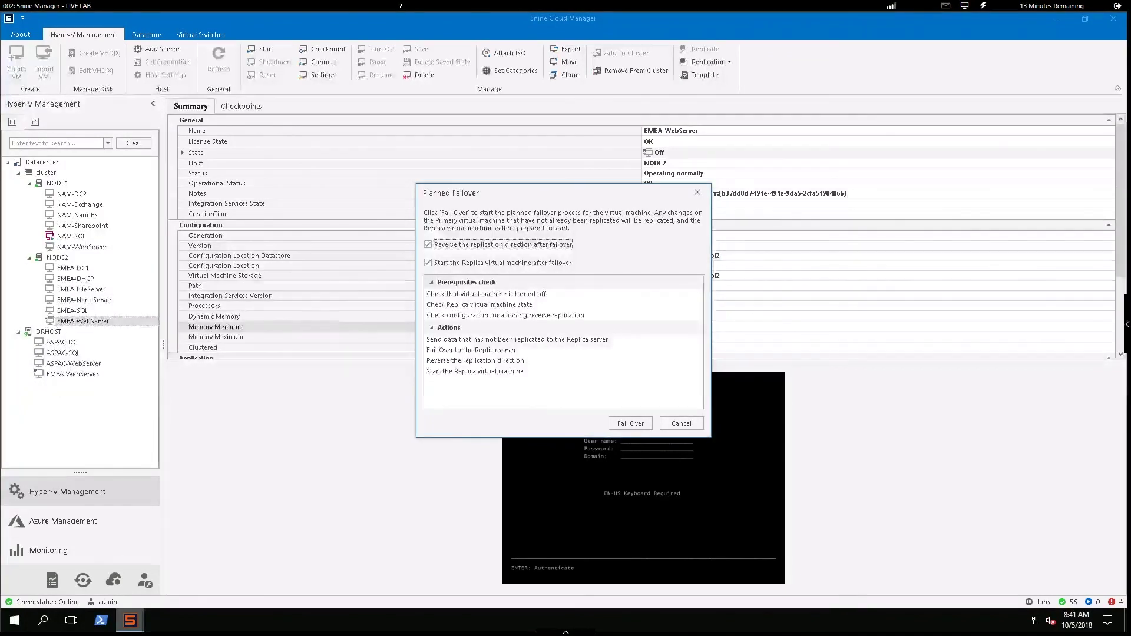
pyautogui.click(630, 424)
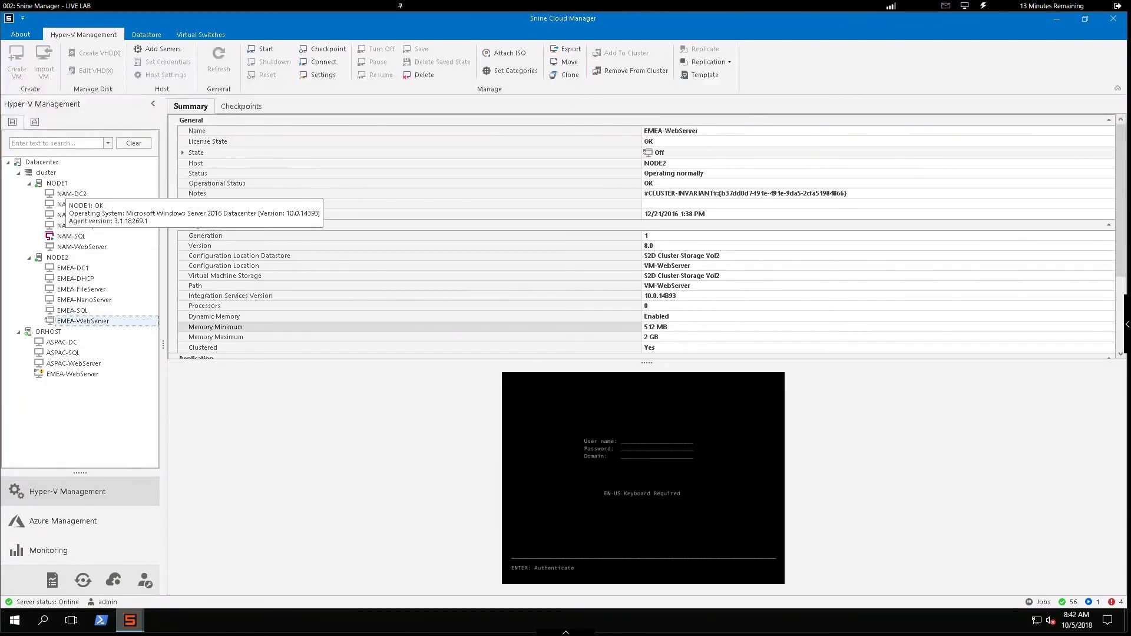
# Show NODE1's six virtual machines, where only NAM-SQL is running.
pyautogui.click(57, 183)
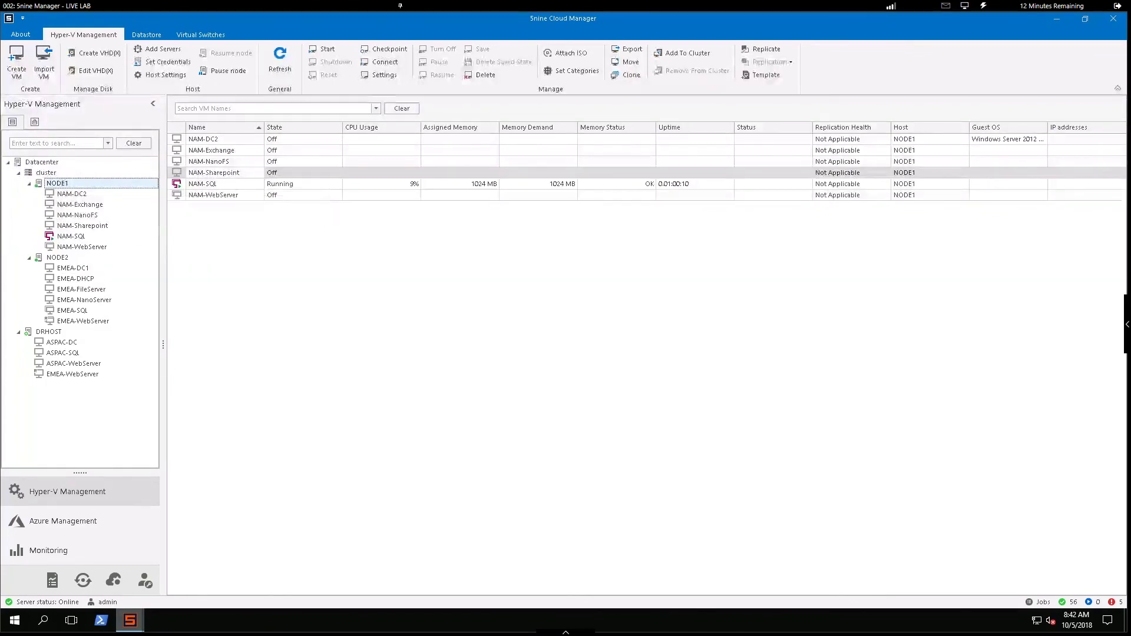
# Move NAM-SQL by Live Migration to the best possible cluster node.
pyautogui.rightClick(70, 236)
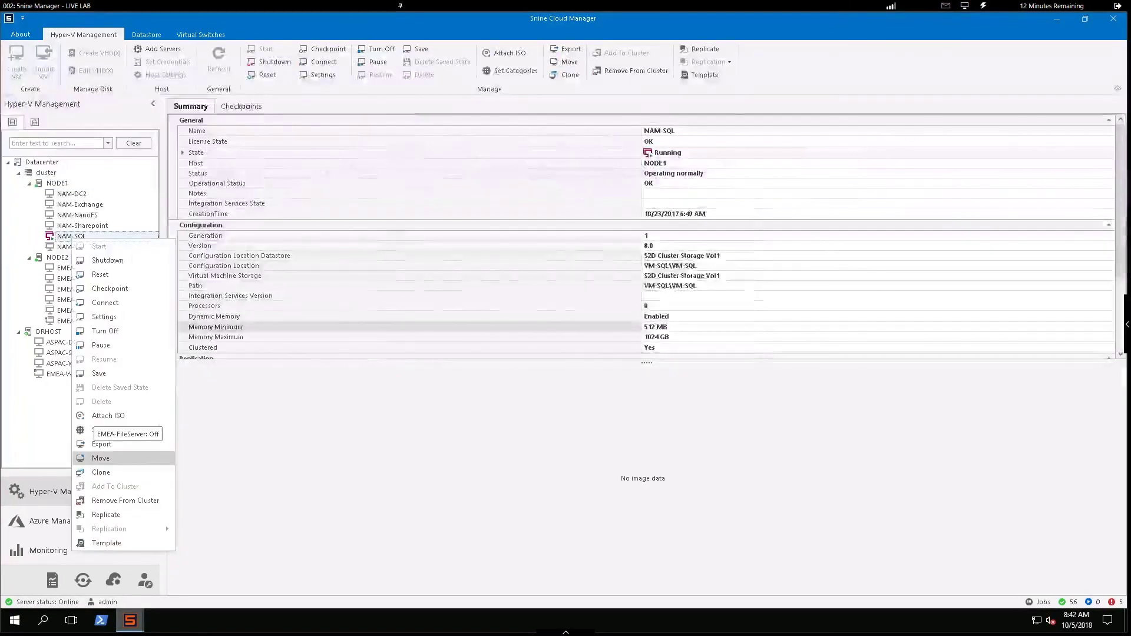
pyautogui.click(100, 457)
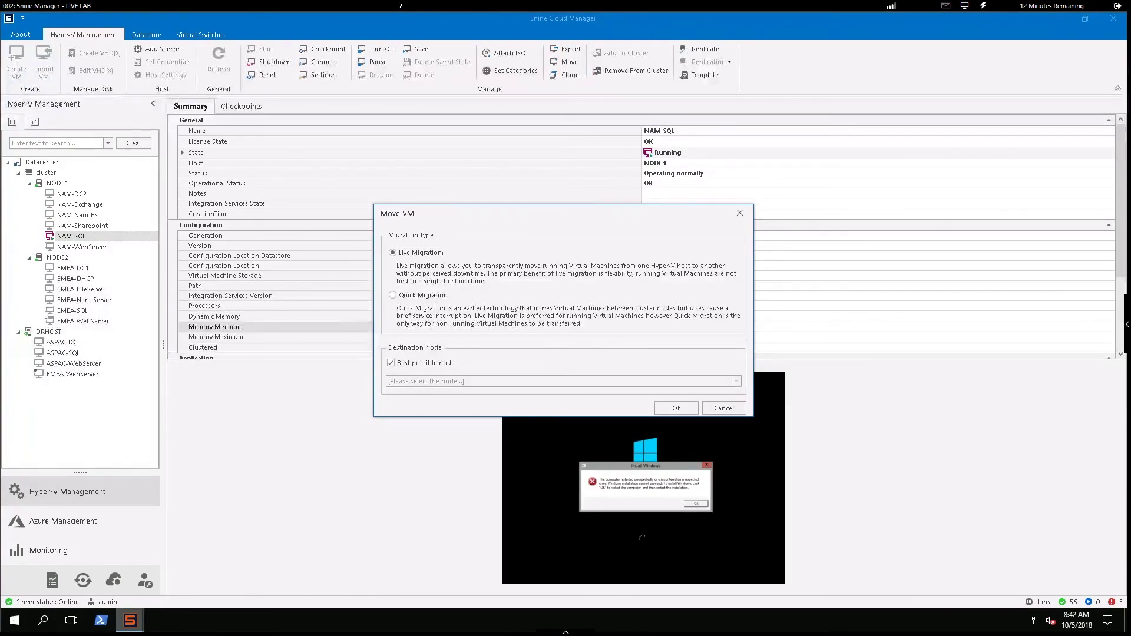
pyautogui.click(676, 407)
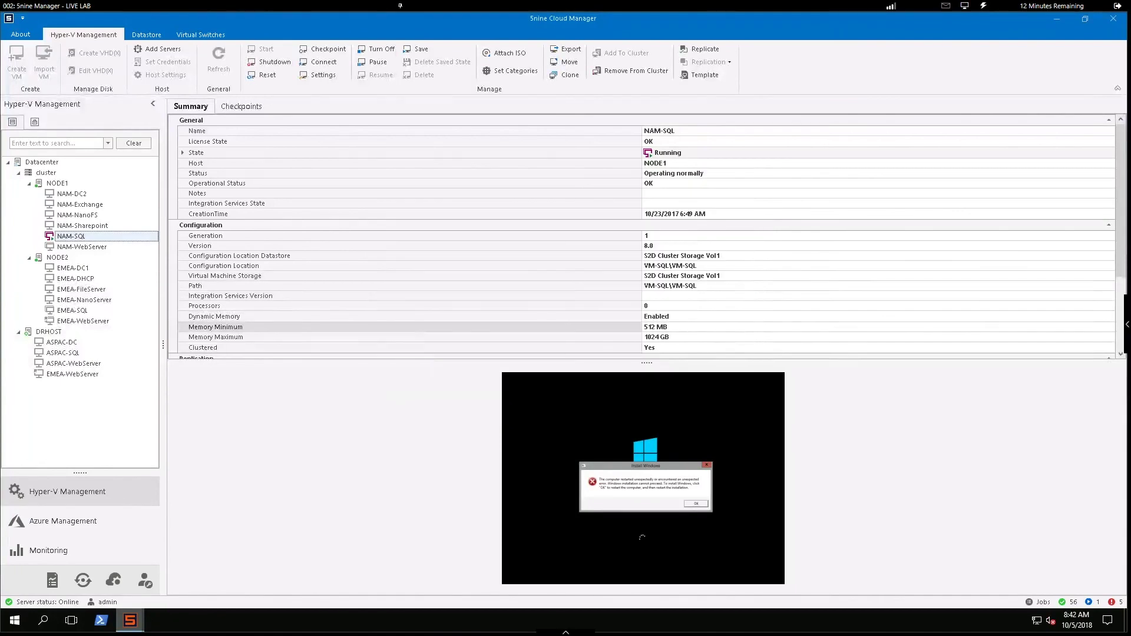